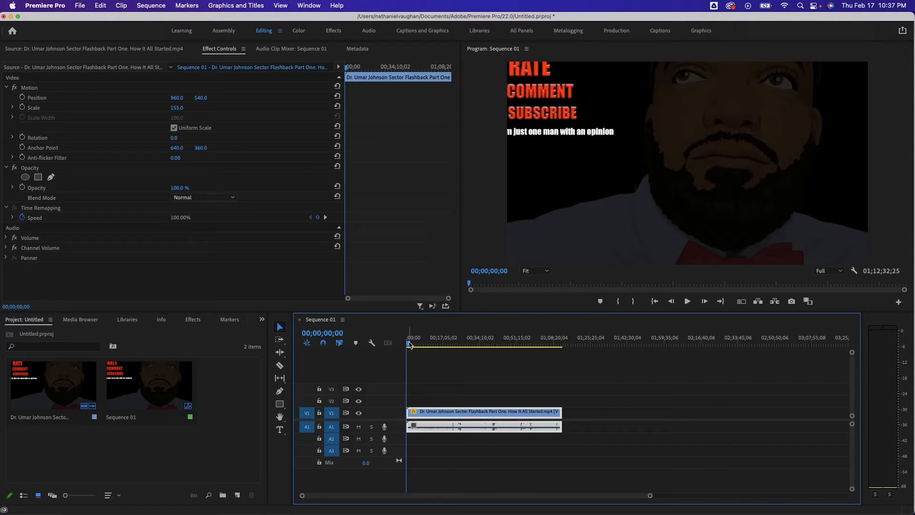
Mark an in point at 00;54;09;09 and an out point at 00;57;01;22 in Sequence 01.
left_click_drag(409, 345, 526, 353)
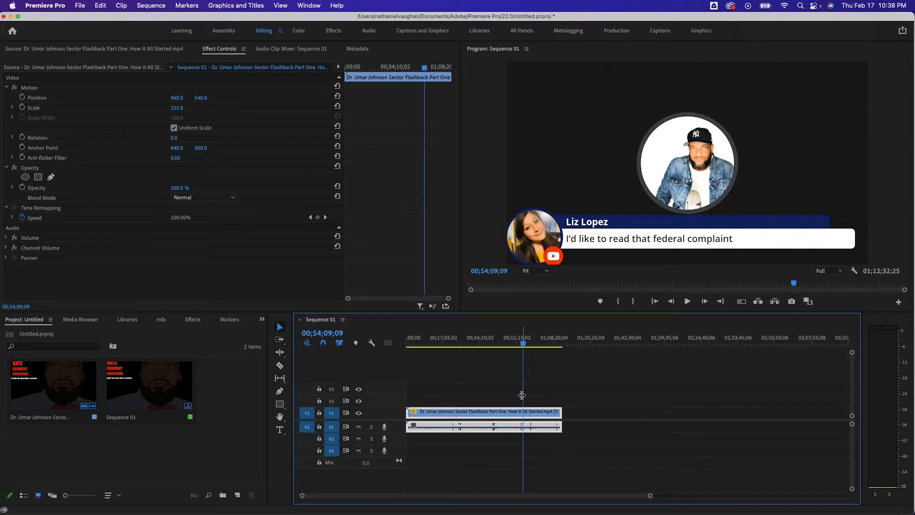
key("i")
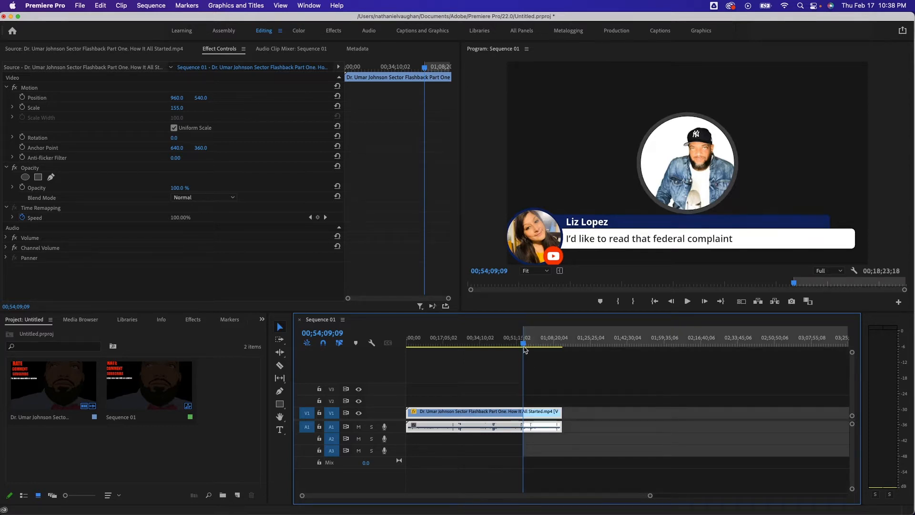
left_click_drag(524, 344, 530, 346)
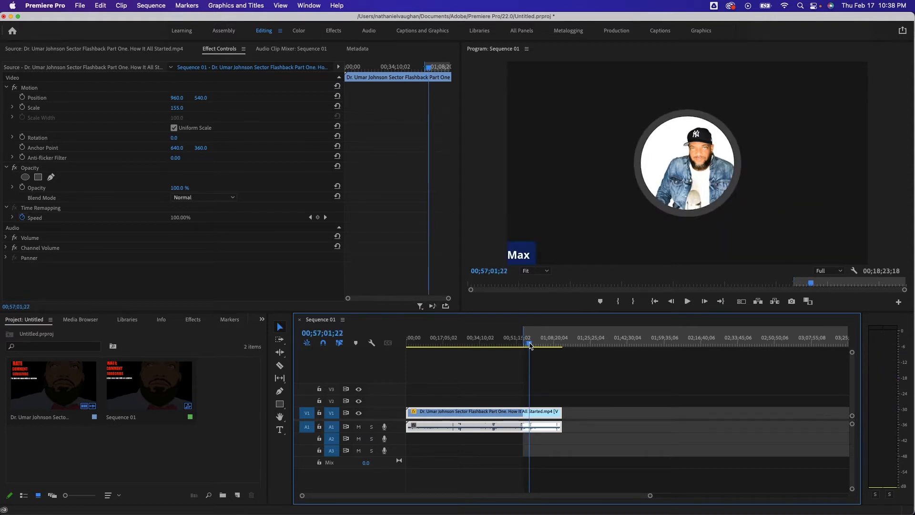
key("o")
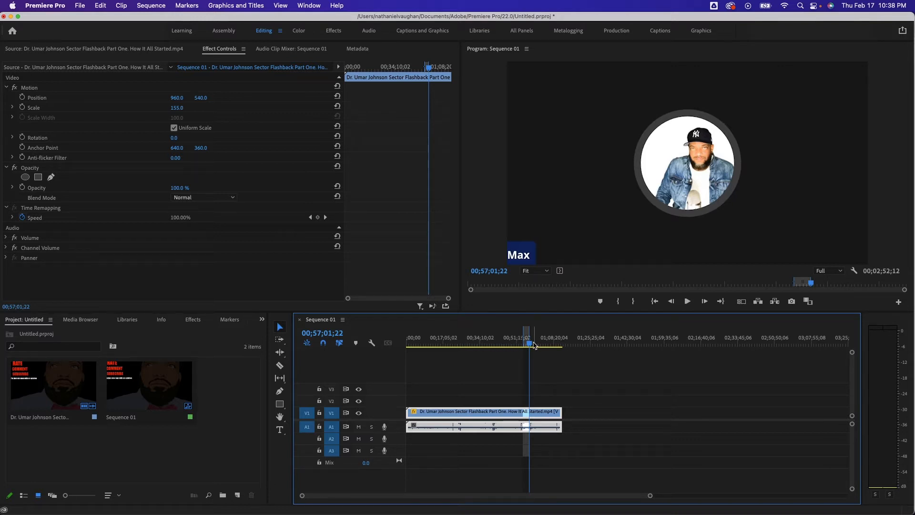
Undo the in and out points and return the playhead to the start of the sequence.
key("super+z")
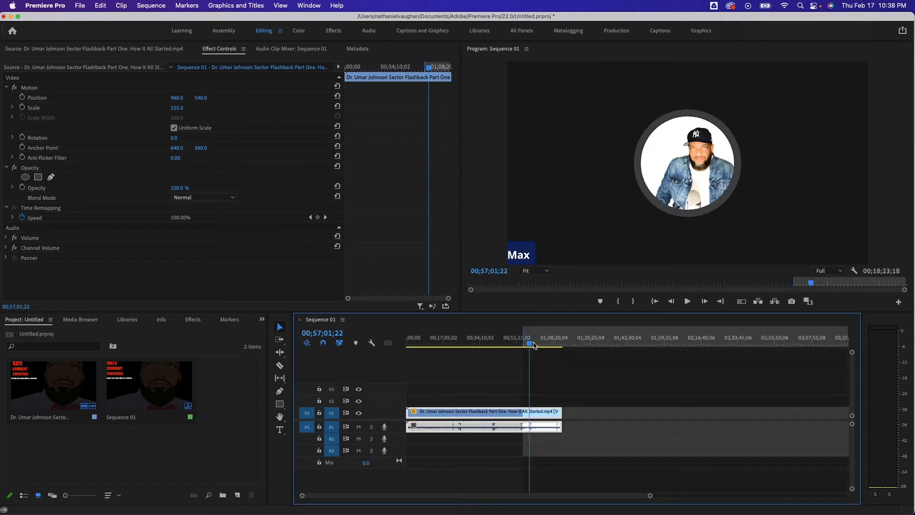
key("super+z")
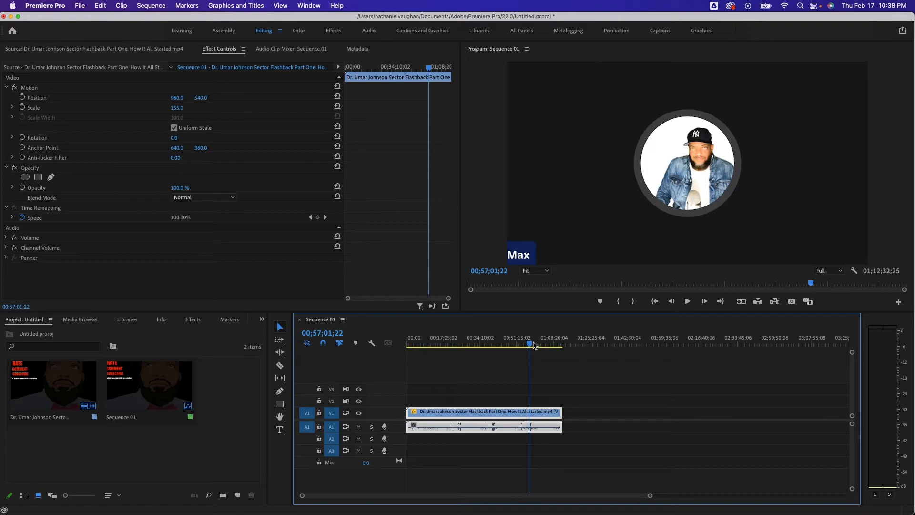
left_click_drag(532, 345, 368, 355)
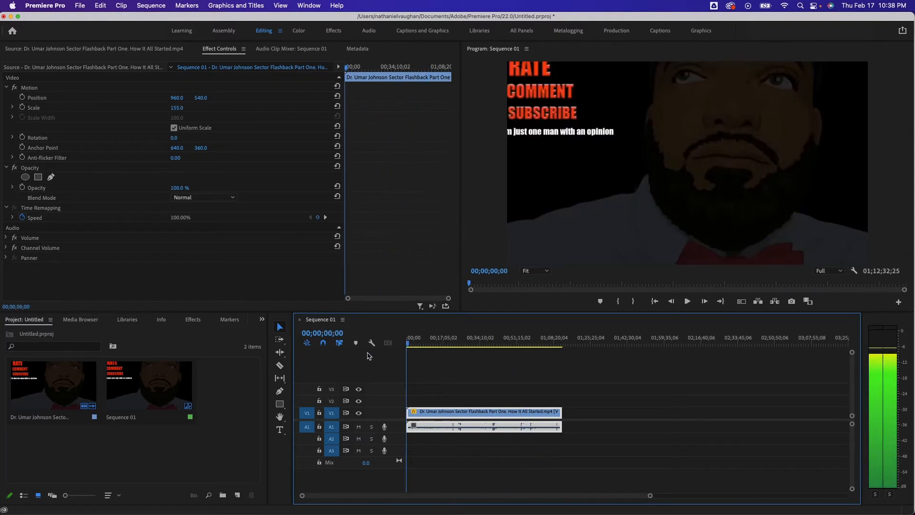
Deselect the timeline clip and open the export settings for the whole sequence.
left_click(466, 454)
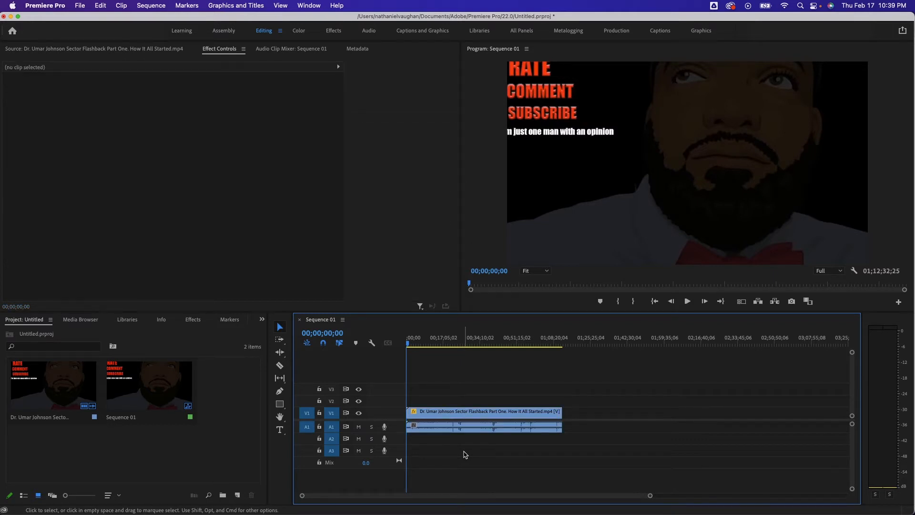
key("super+m")
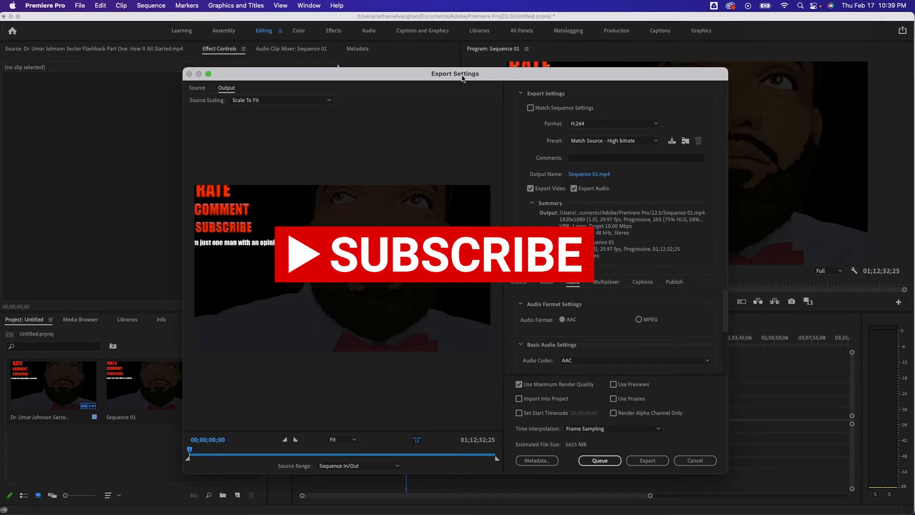
left_click_drag(463, 77, 395, 73)
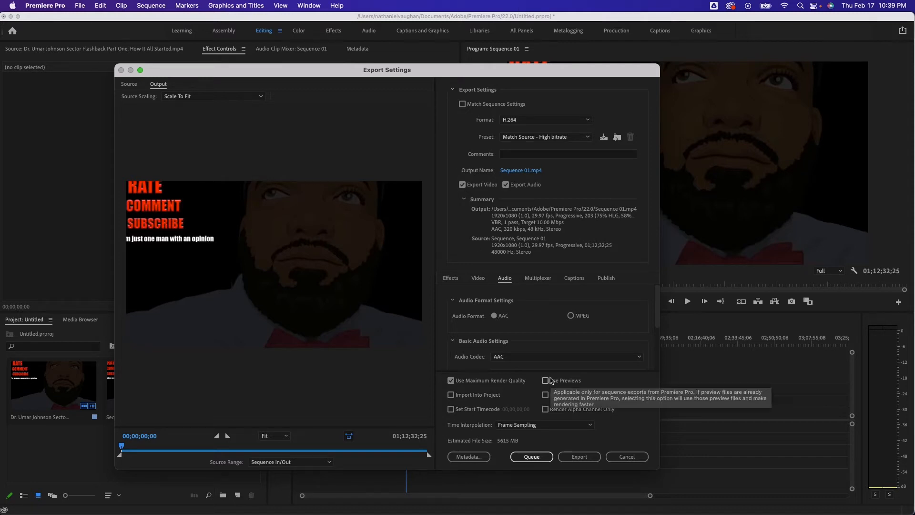
View the available audio codecs, keeping AAC, and show the video export settings.
left_click(640, 358)
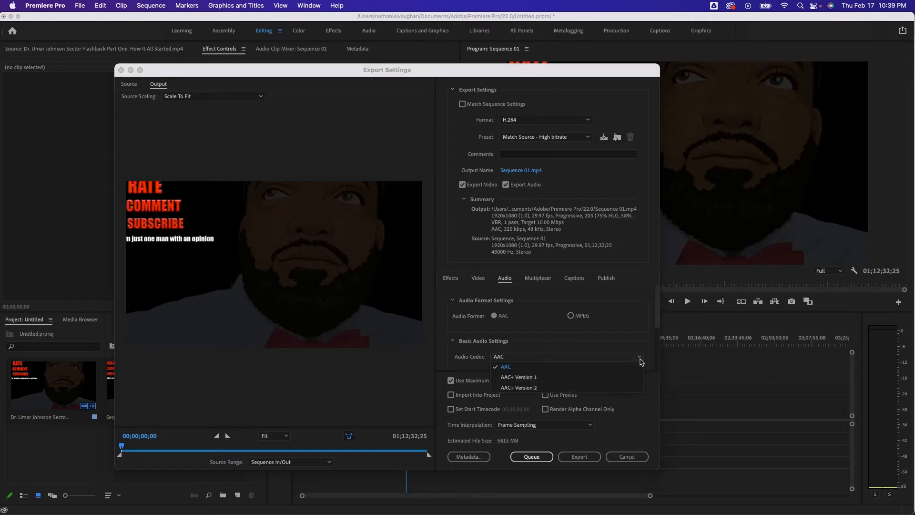
left_click(640, 361)
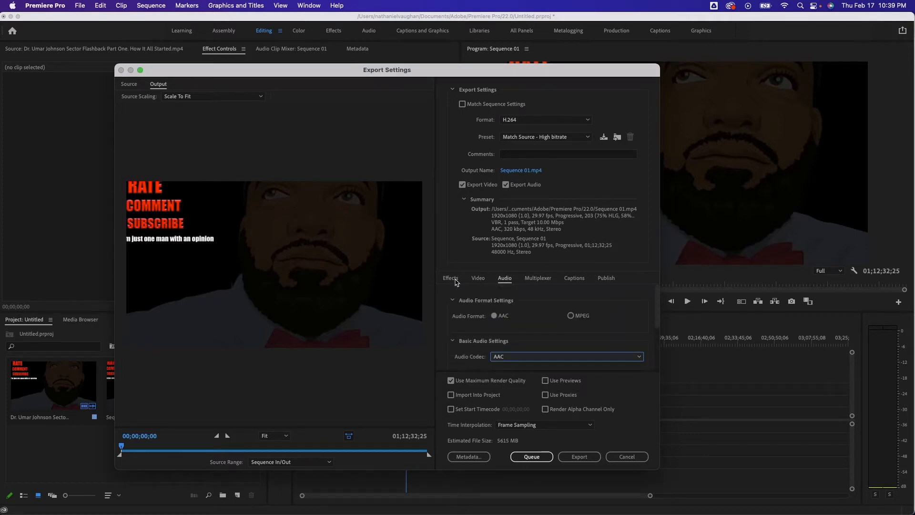
left_click(477, 281)
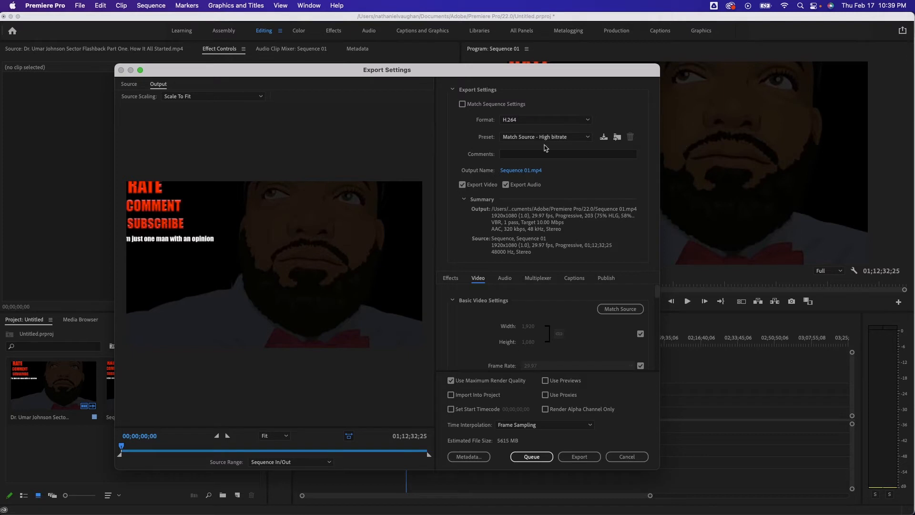
Try the YouTube 1080p Full HD and YouTube 2160p 4K Ultra HD export presets, returning to YouTube 1080p Full HD.
left_click(590, 138)
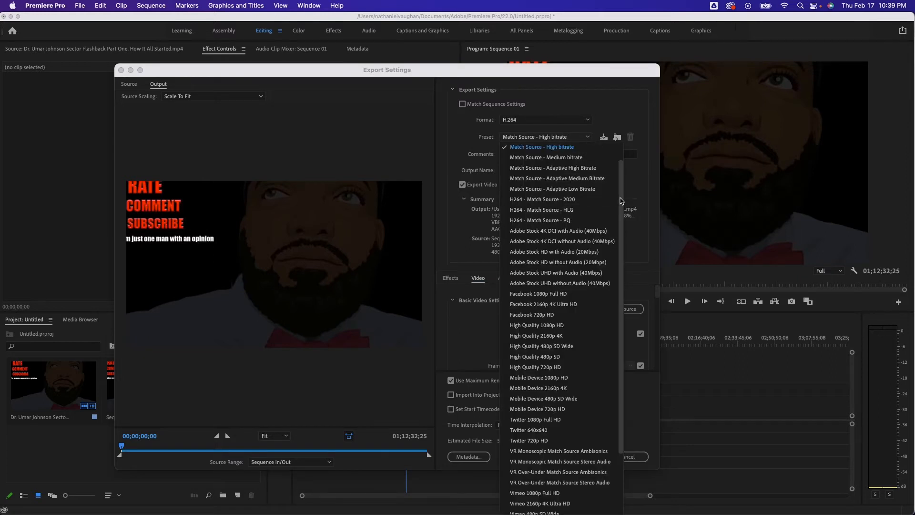
scroll(621, 201, "down", 5)
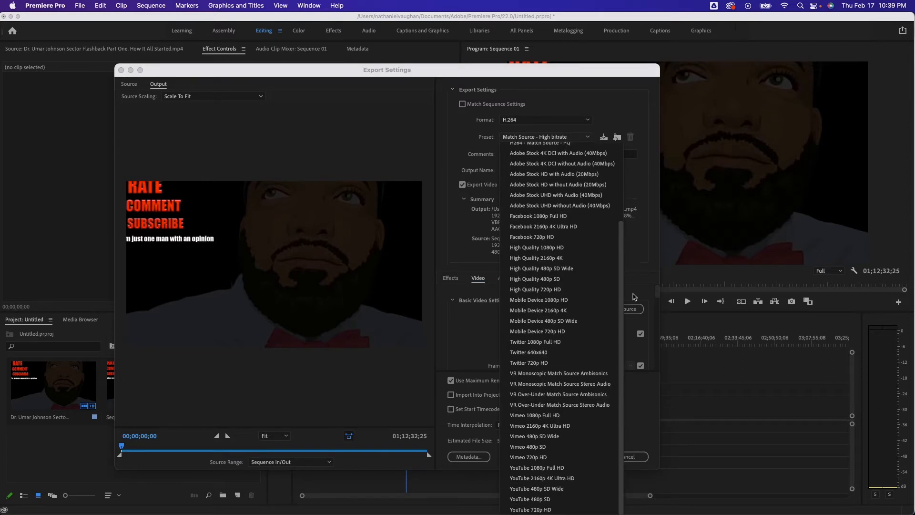
left_click(554, 469)
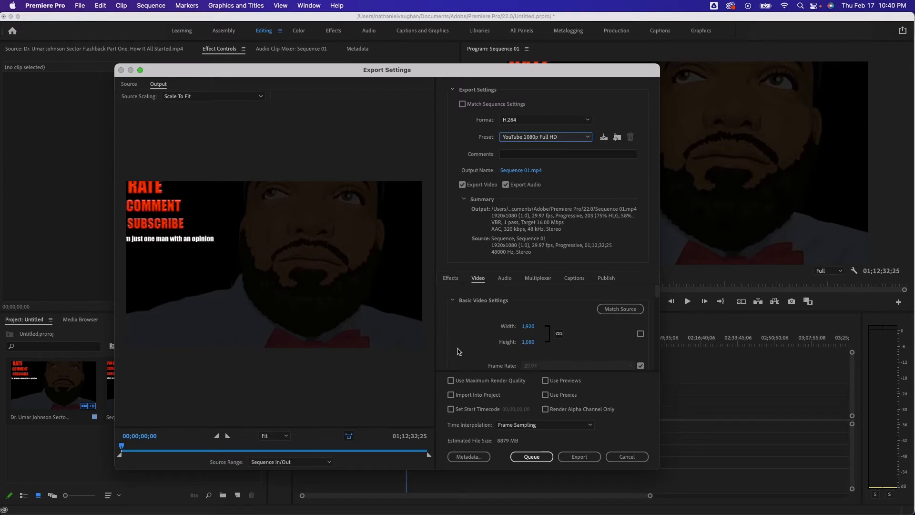
left_click(589, 139)
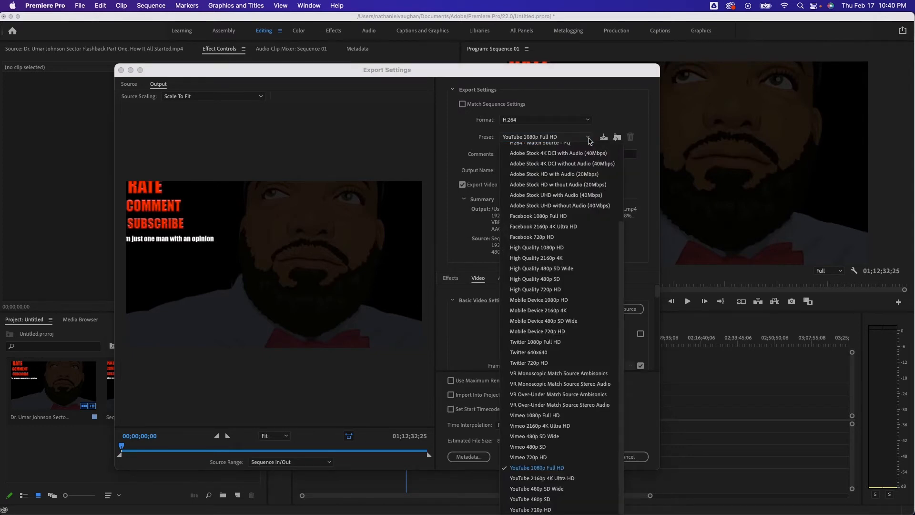
left_click(565, 483)
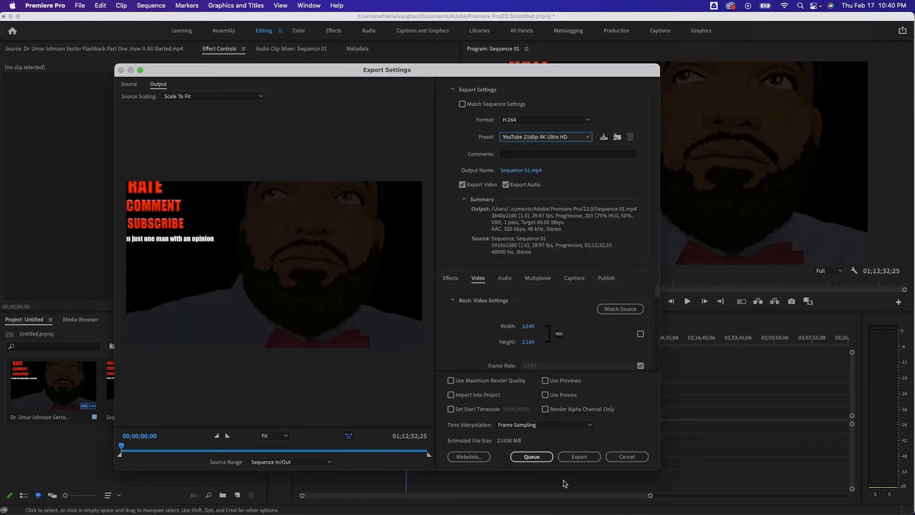
left_click(590, 138)
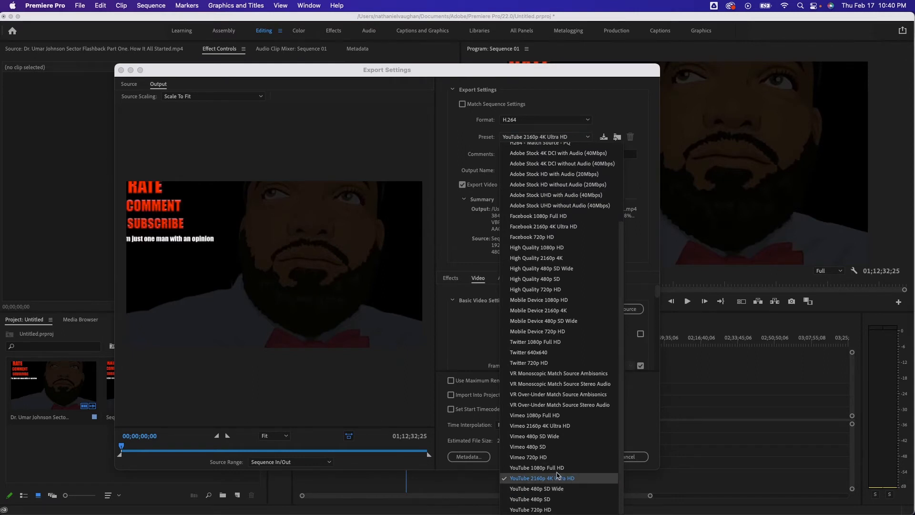
left_click(555, 468)
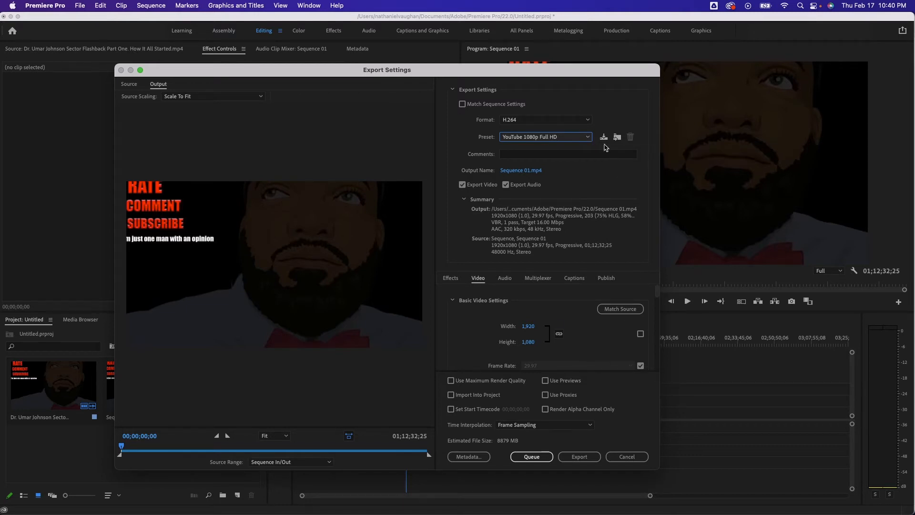
Apply the Max V Best Render Settings preset to the export and view its audio settings.
left_click(590, 139)
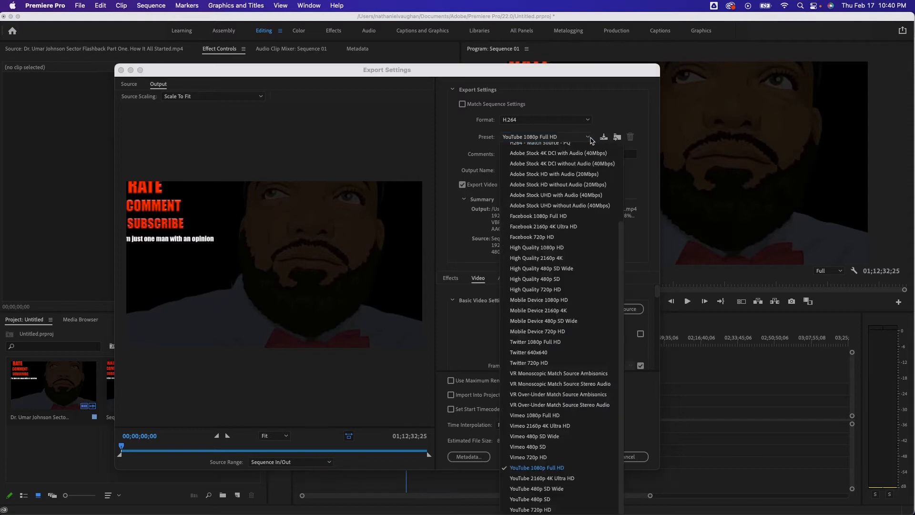
scroll(596, 176, "up", 5)
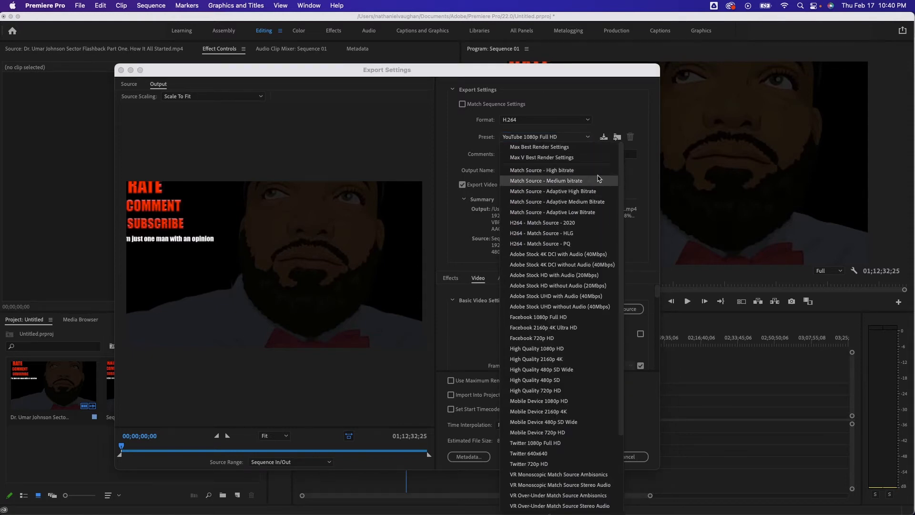
left_click(563, 161)
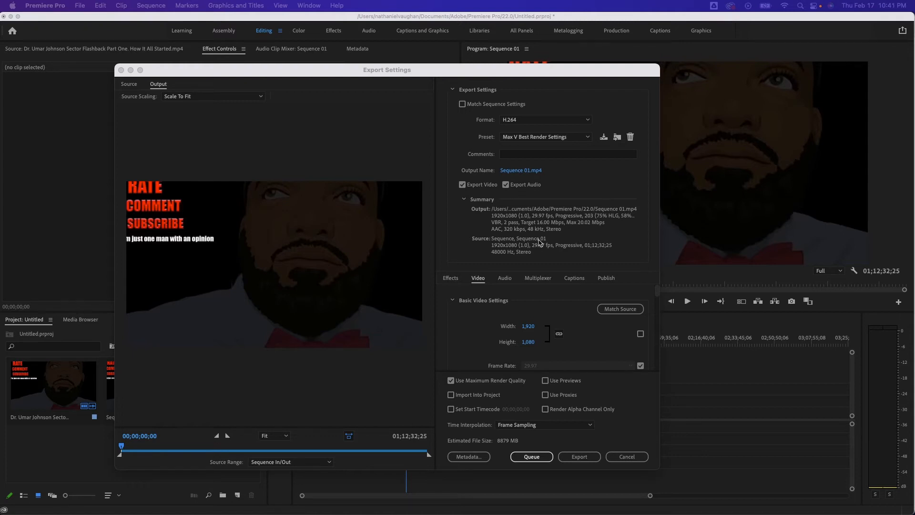
left_click(504, 277)
left_click(504, 278)
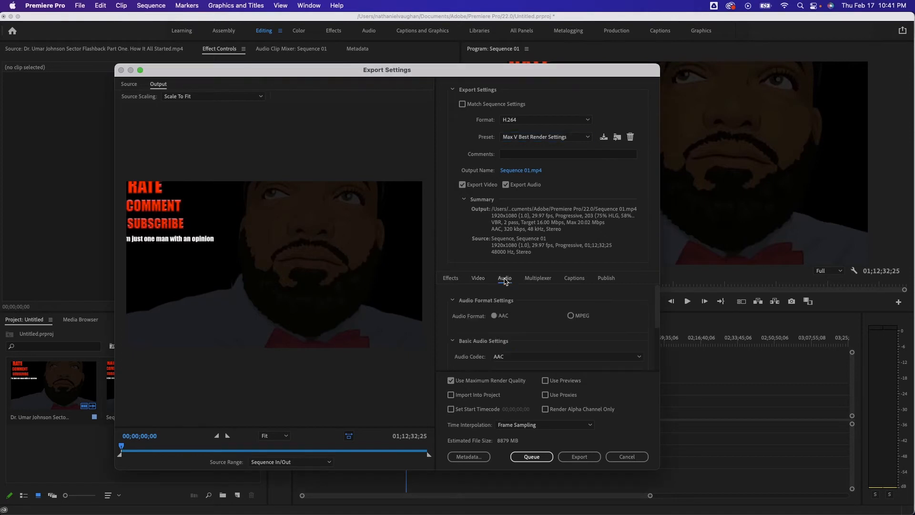
Enable Render at Maximum Depth in the video export settings.
left_click(479, 280)
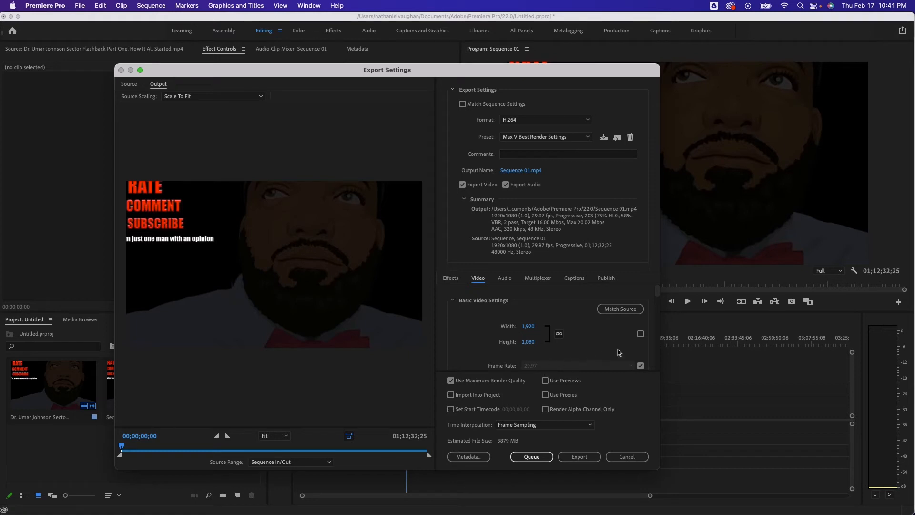
left_click_drag(656, 292, 658, 300)
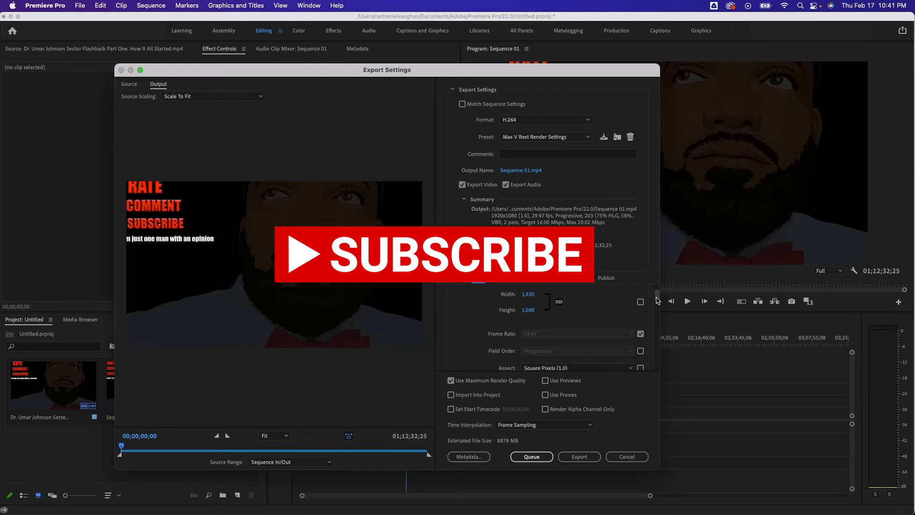
left_click_drag(658, 301, 658, 301)
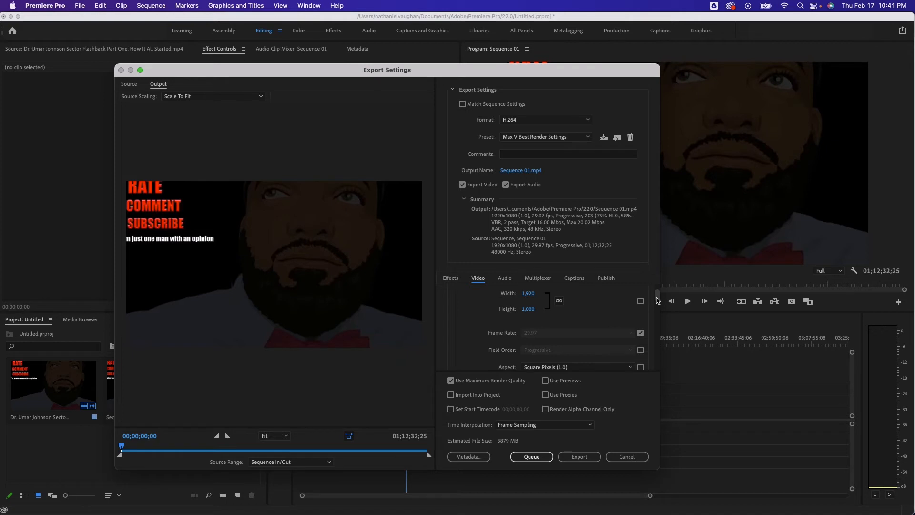
left_click_drag(658, 300, 658, 306)
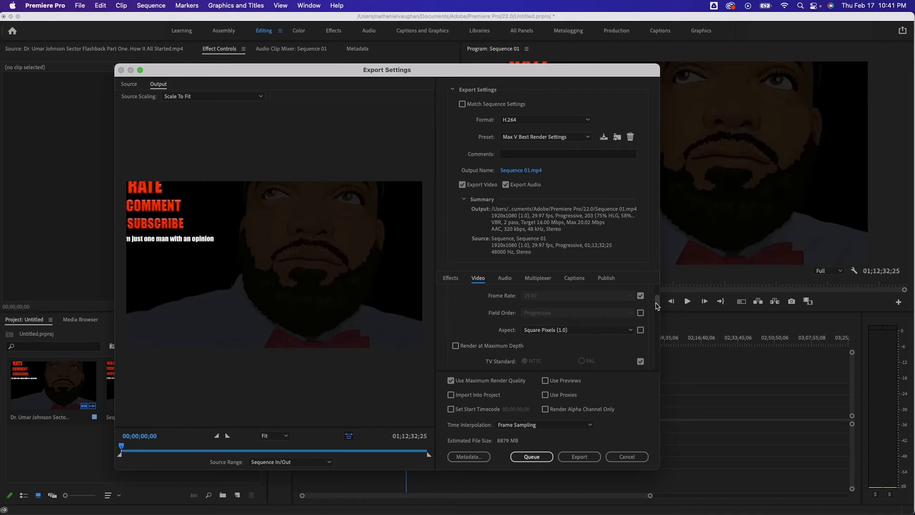
left_click_drag(658, 306, 658, 311)
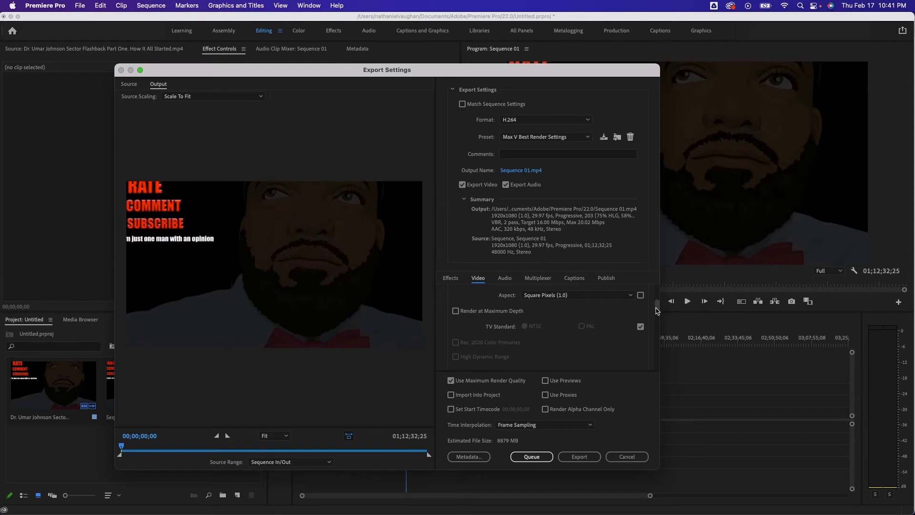
left_click(456, 311)
Set the bitrate encoding to VBR, 1 pass after trying CBR.
left_click_drag(656, 306, 656, 319)
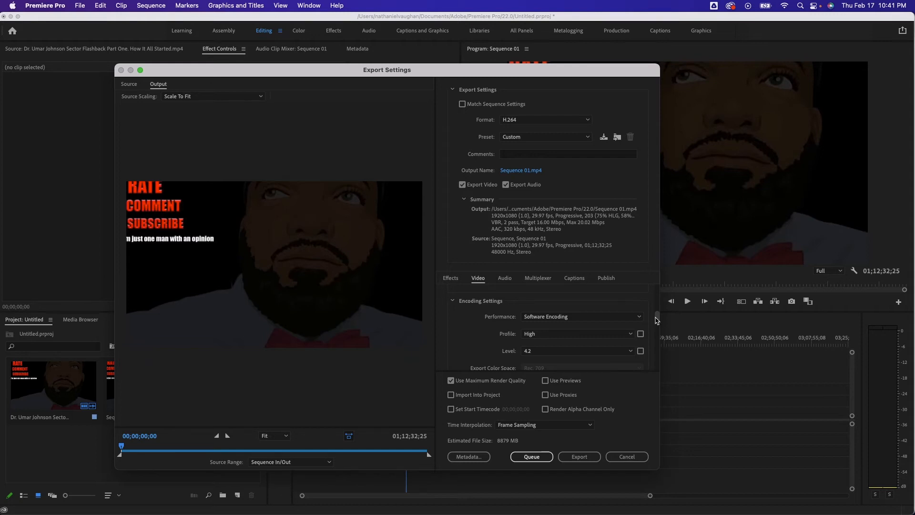
left_click_drag(657, 321, 658, 324)
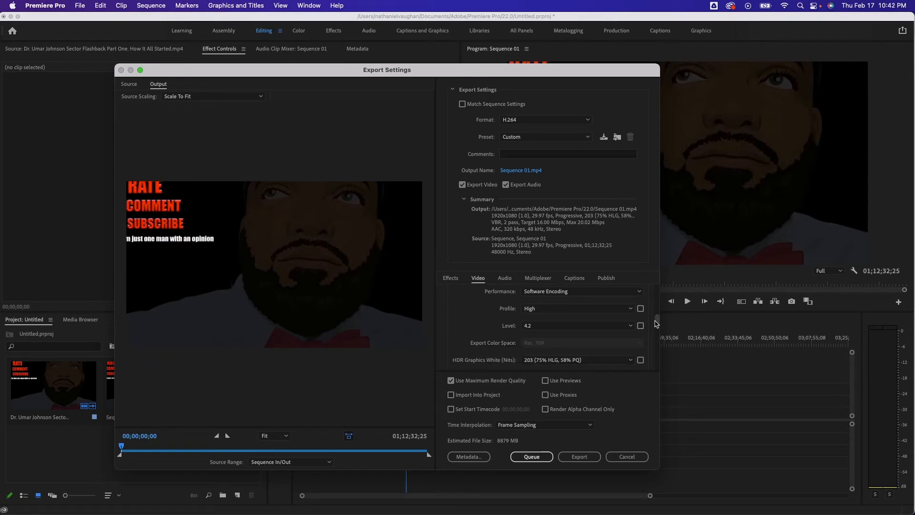
left_click_drag(657, 324, 656, 358)
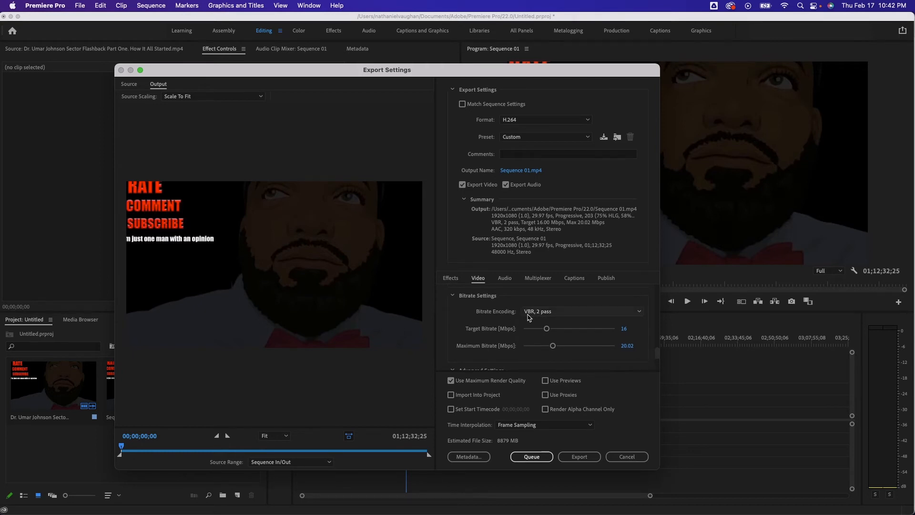
left_click(642, 312)
left_click(641, 313)
left_click(642, 312)
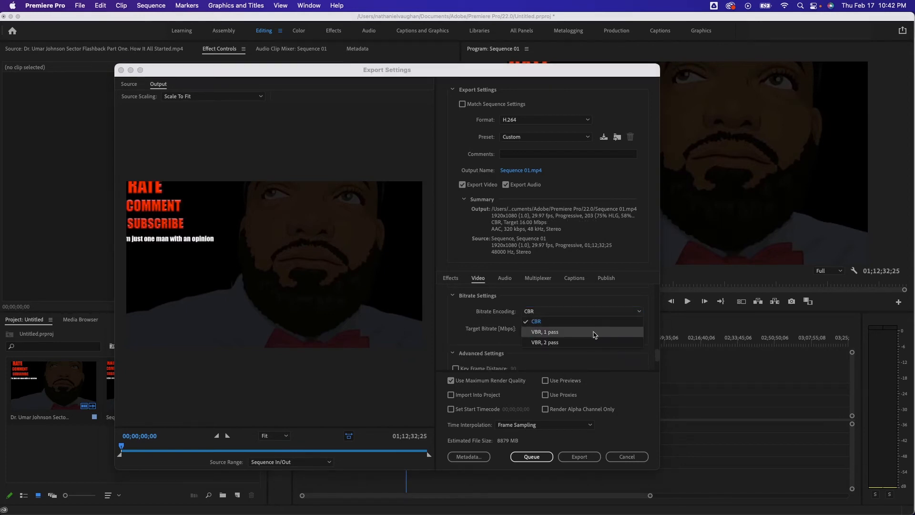
left_click(577, 332)
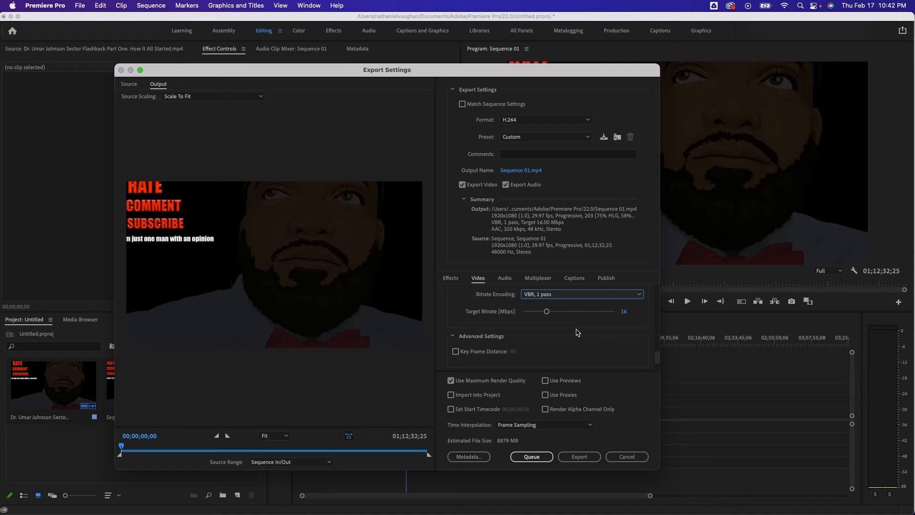
Set the video bitrate encoding to VBR, 2 pass and review the remaining advanced and VR video settings.
left_click(641, 297)
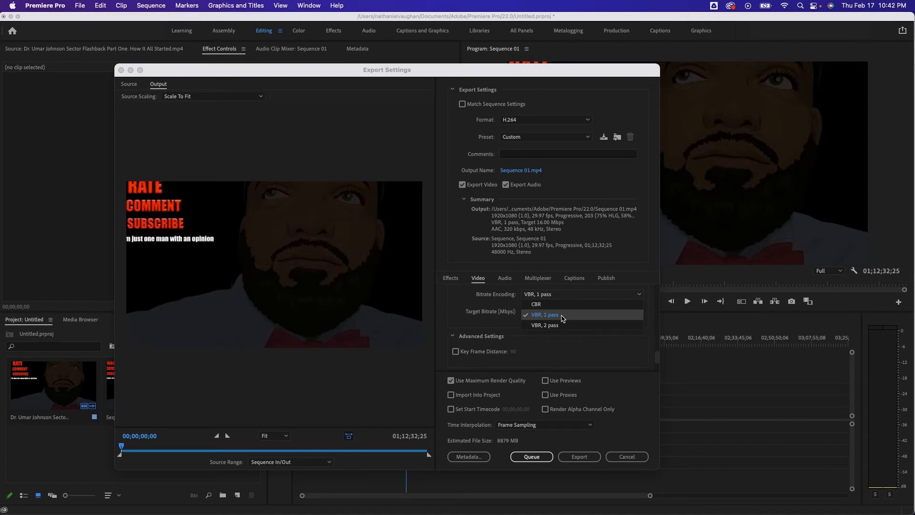
left_click(551, 325)
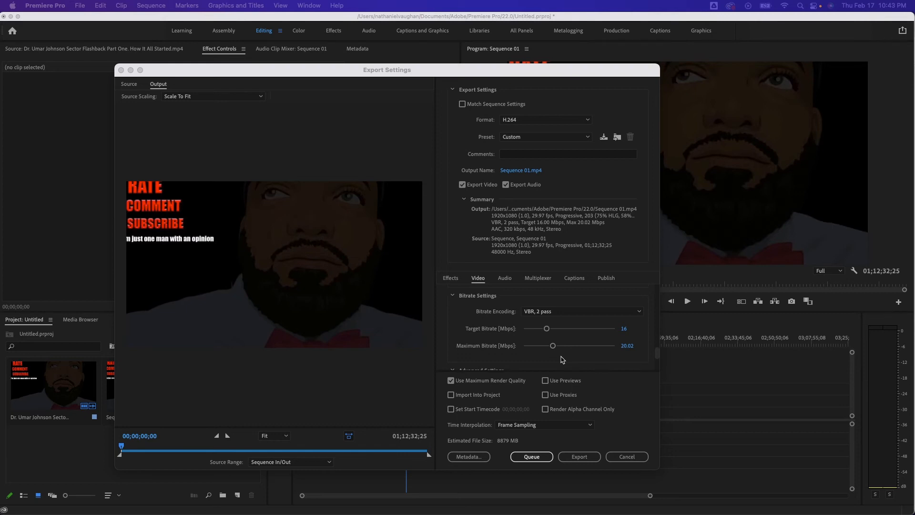
left_click(658, 355)
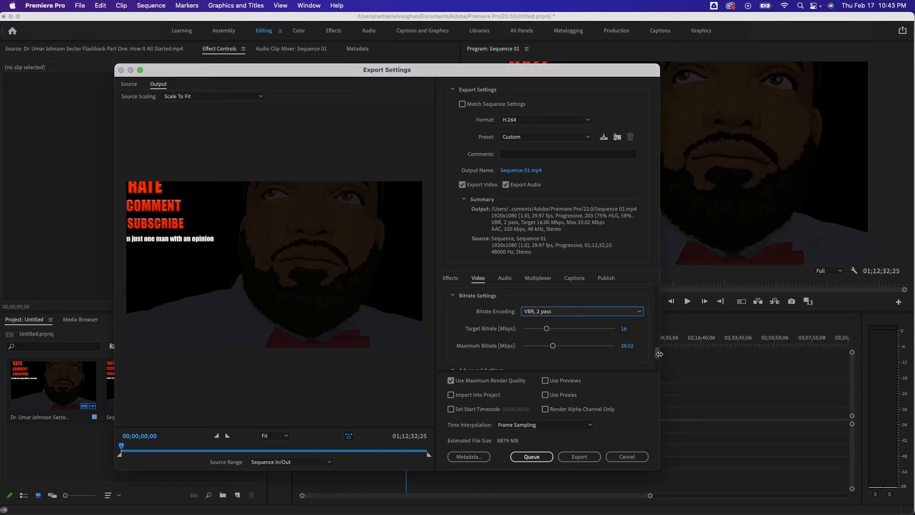
left_click_drag(657, 351, 657, 366)
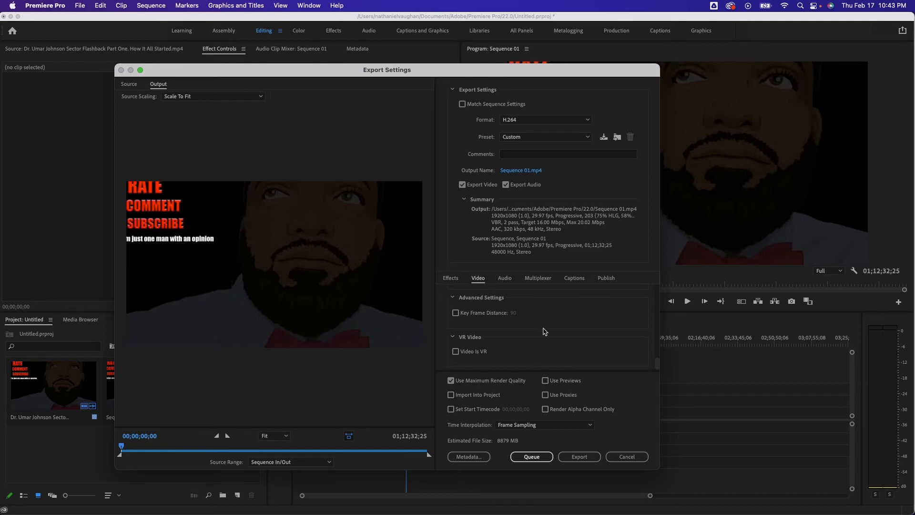
Examine the audio export settings, from the audio format and codec through the sample rate and channels to the bitrate.
left_click(505, 279)
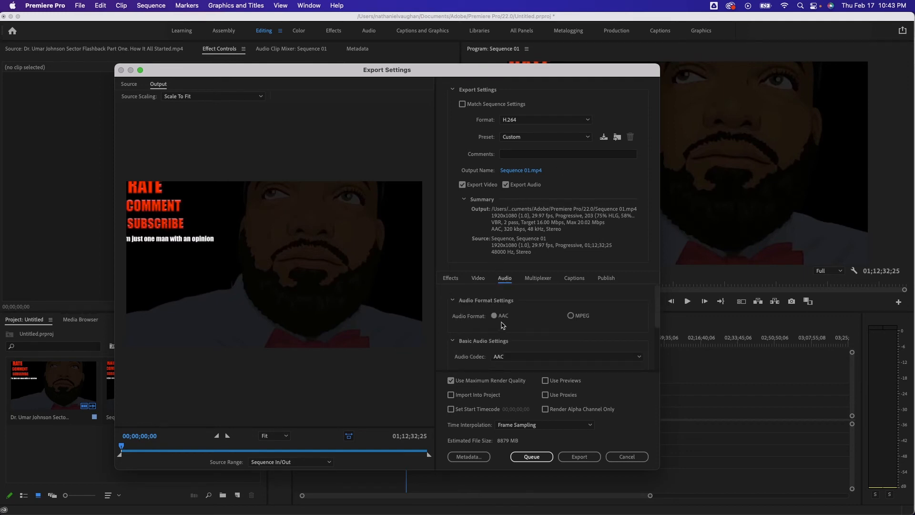
left_click_drag(657, 318, 657, 336)
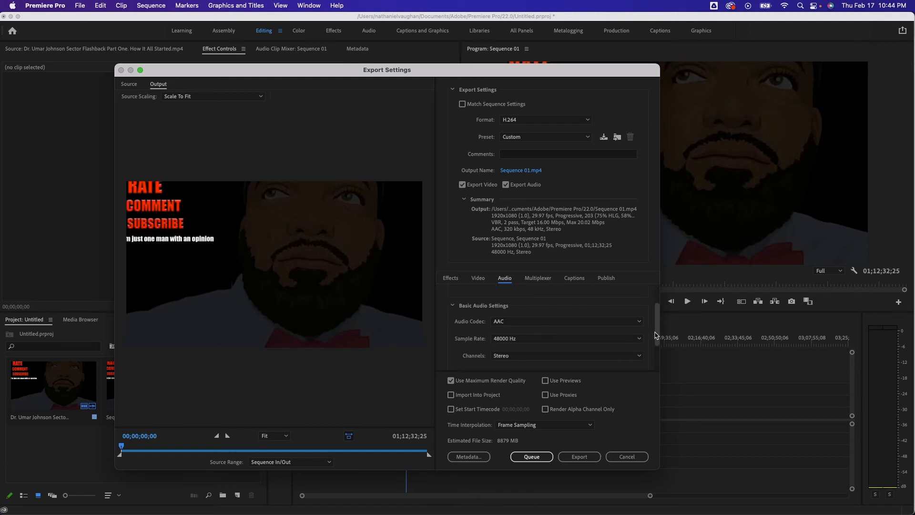
left_click_drag(655, 335, 656, 341)
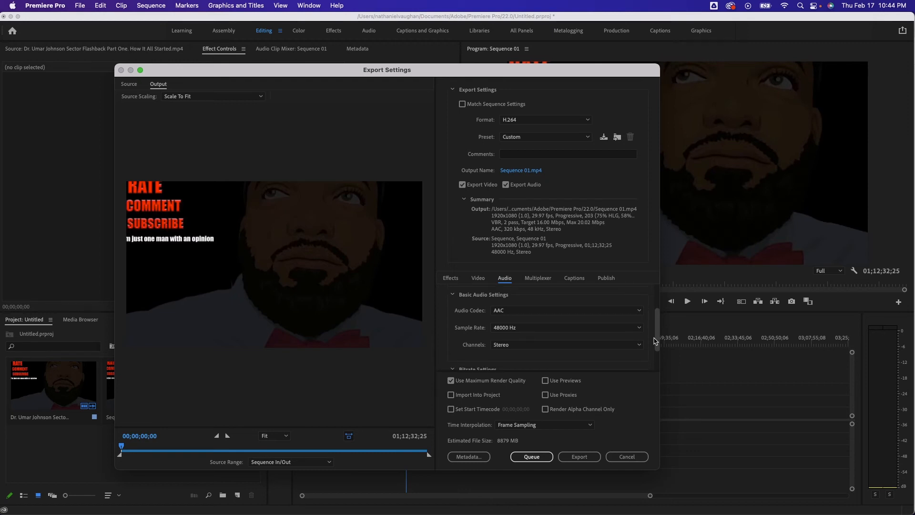
left_click_drag(654, 338, 653, 361)
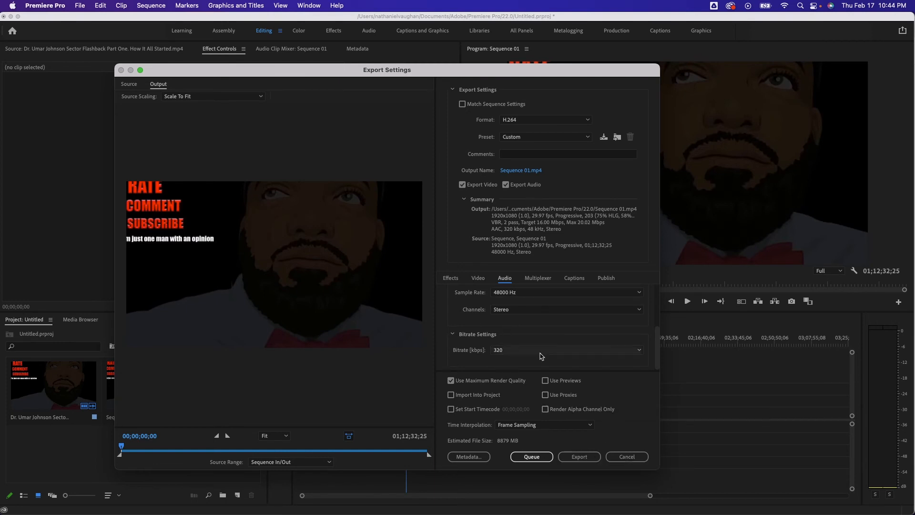
View the preset naming dialog without saving a new preset, and apply the Max V Best Render Settings preset to the export.
left_click(604, 139)
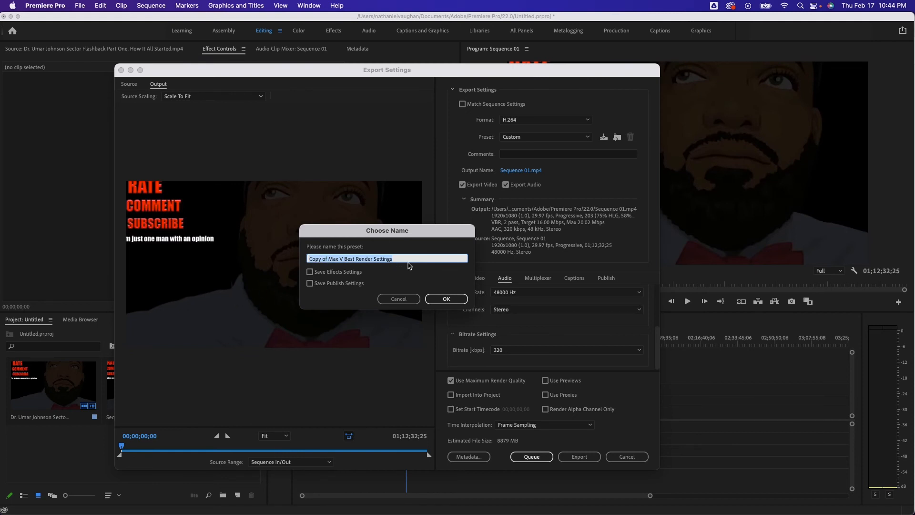
left_click(405, 301)
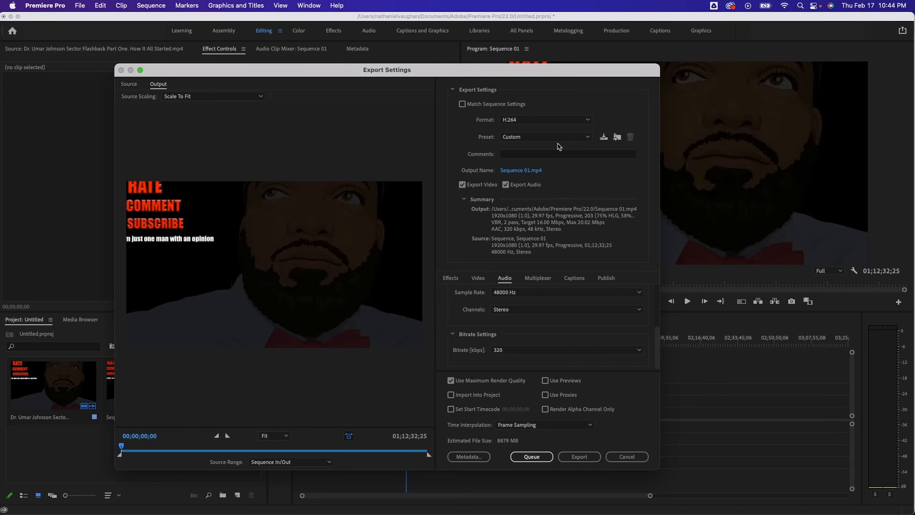
left_click(589, 138)
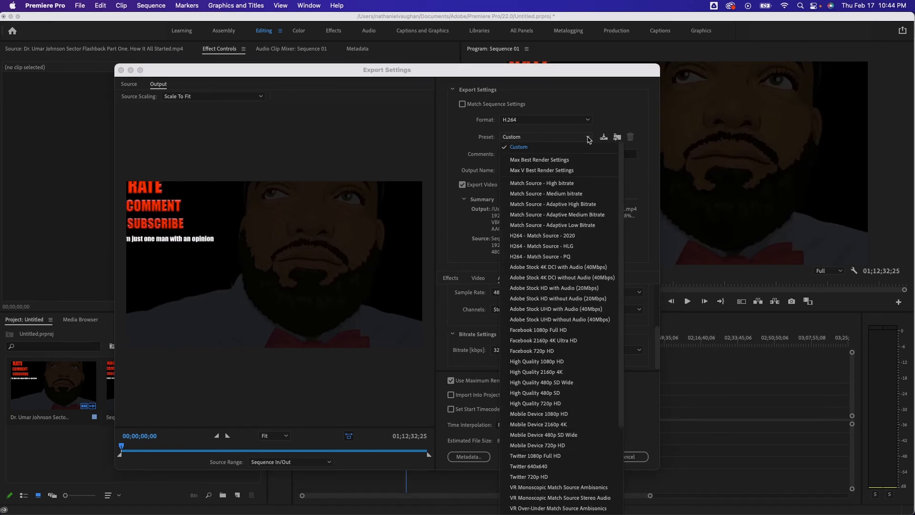
left_click(541, 171)
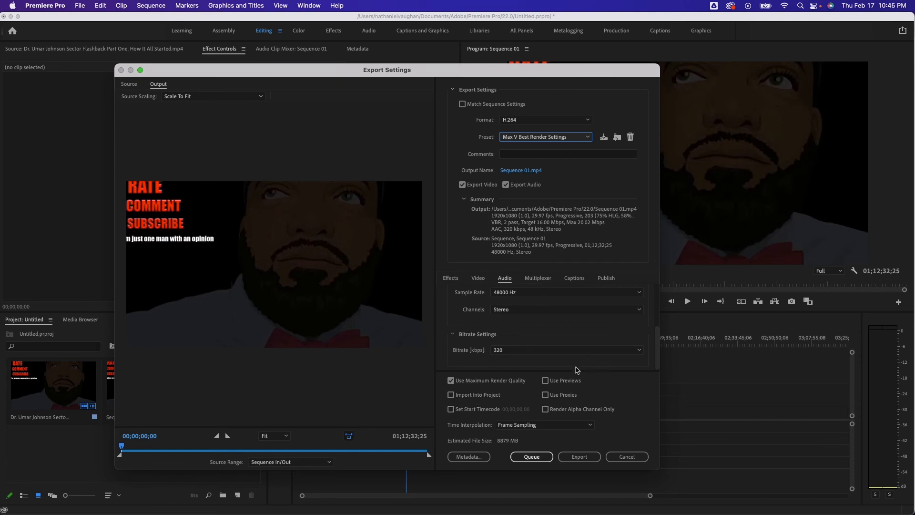
left_click_drag(658, 345, 659, 295)
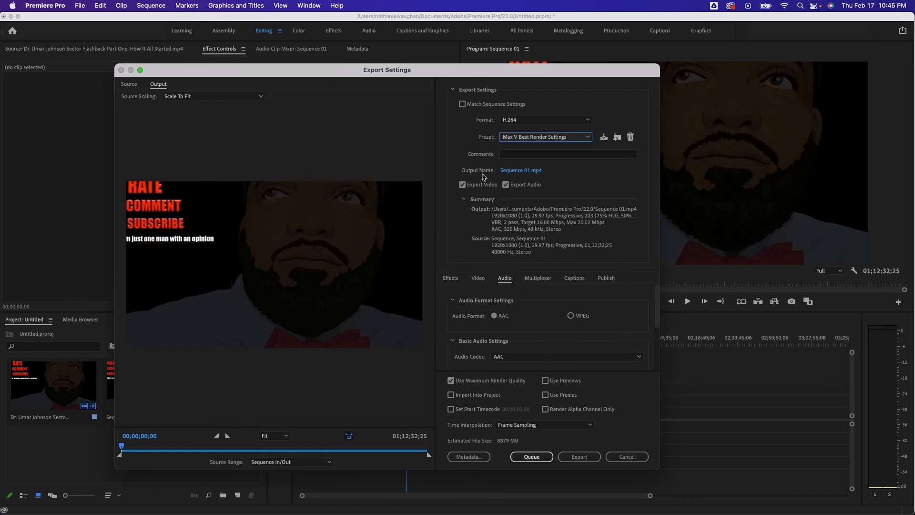
View the output file's name and save location options, and leave the dialog without saving.
left_click(526, 172)
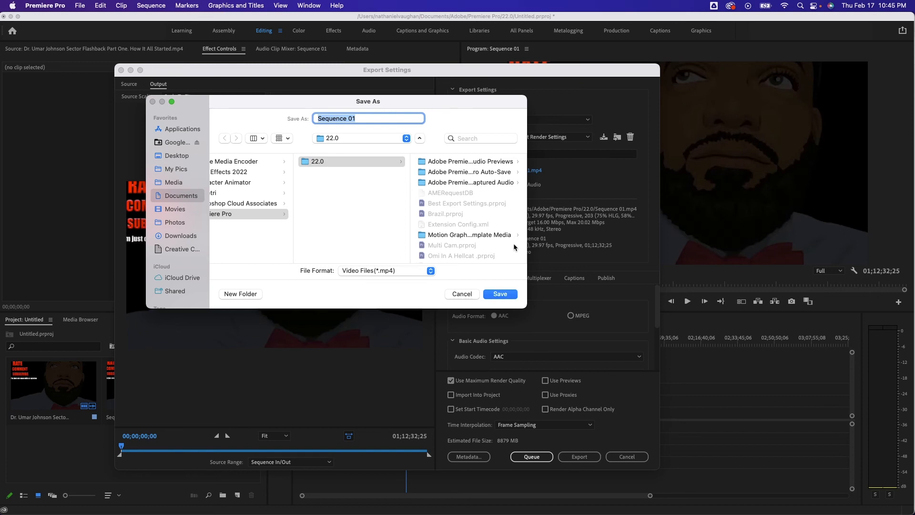
left_click(462, 295)
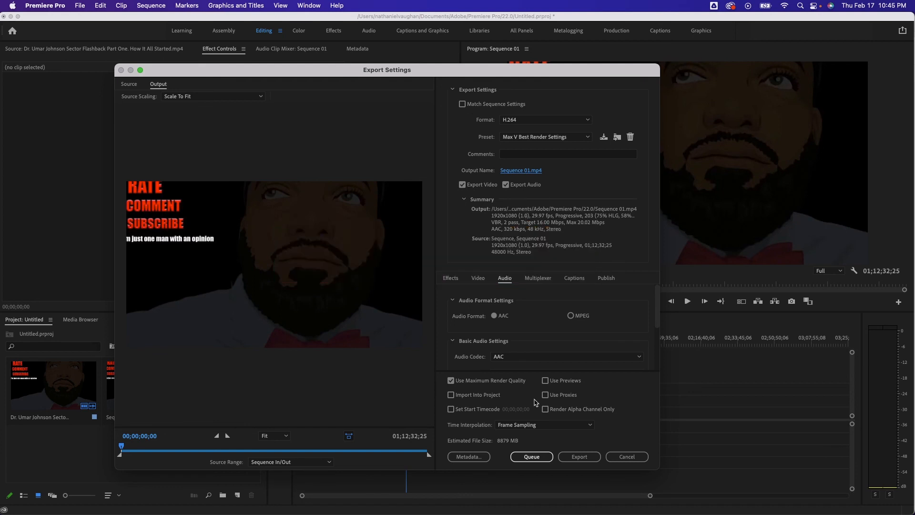
Send Sequence 01 to the Adobe Media Encoder queue and quit Media Encoder.
left_click(532, 457)
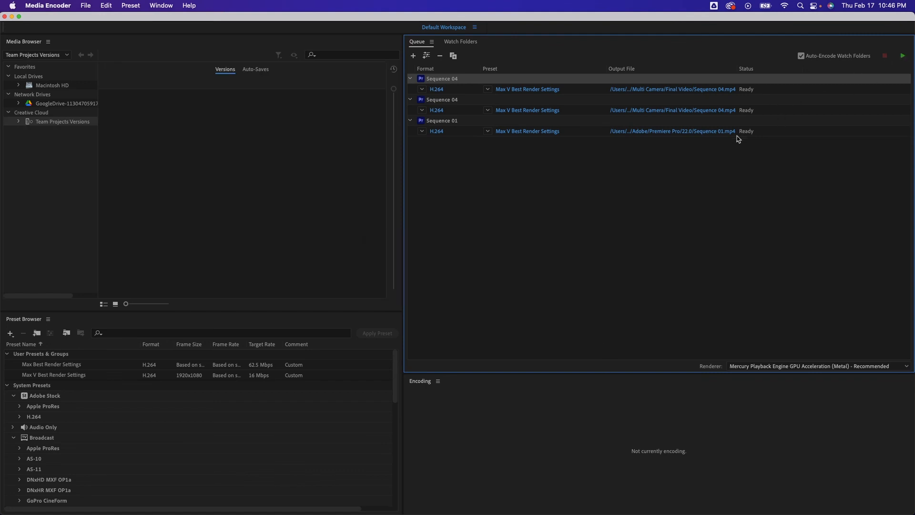
left_click(43, 6)
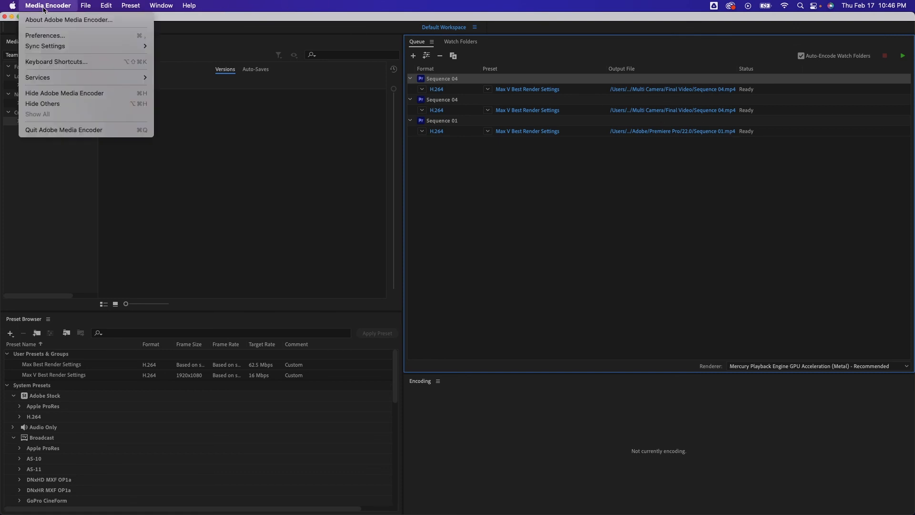
left_click(49, 132)
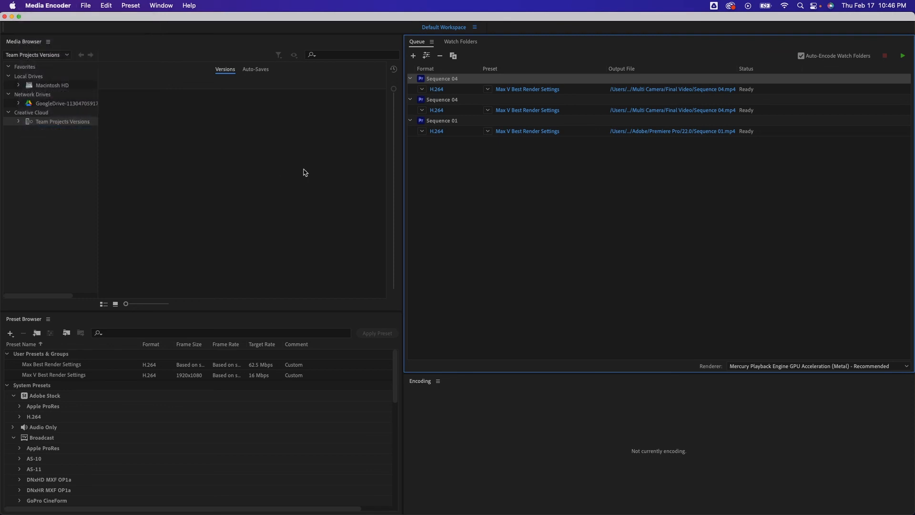